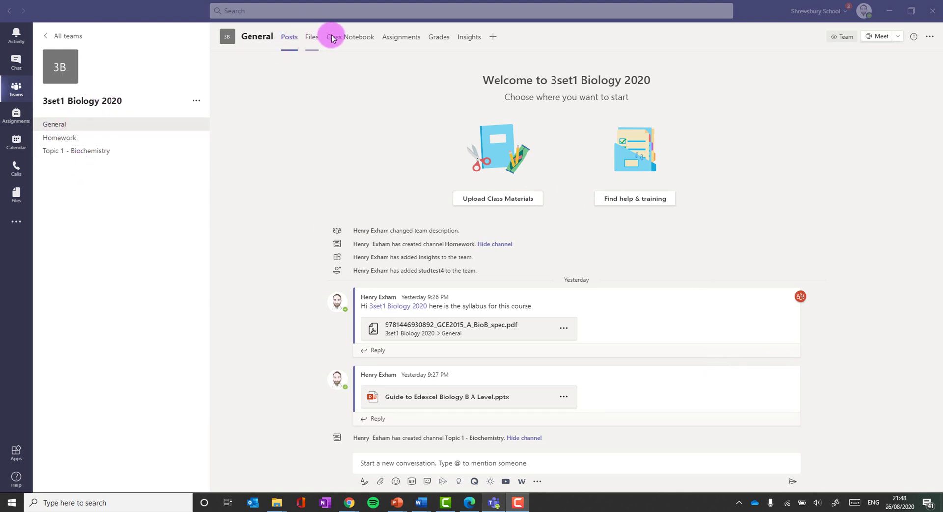
Start setting up a OneNote Class Notebook for the 3set1 Biology 2020 team from existing notebook content
left_click(359, 39)
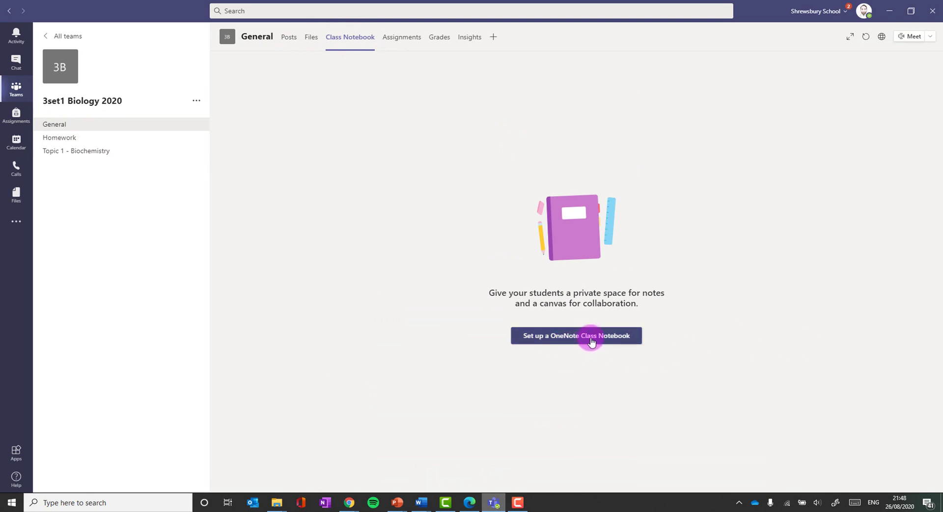
left_click(591, 338)
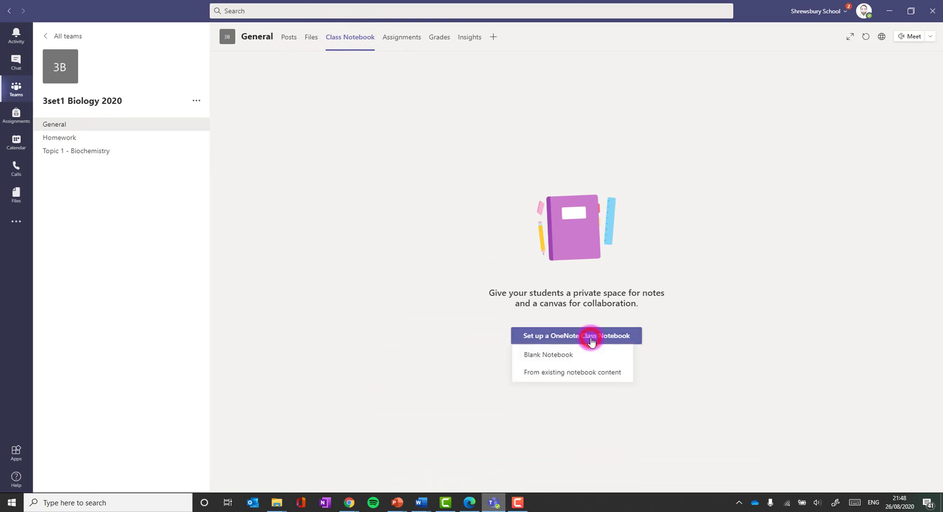
left_click(558, 373)
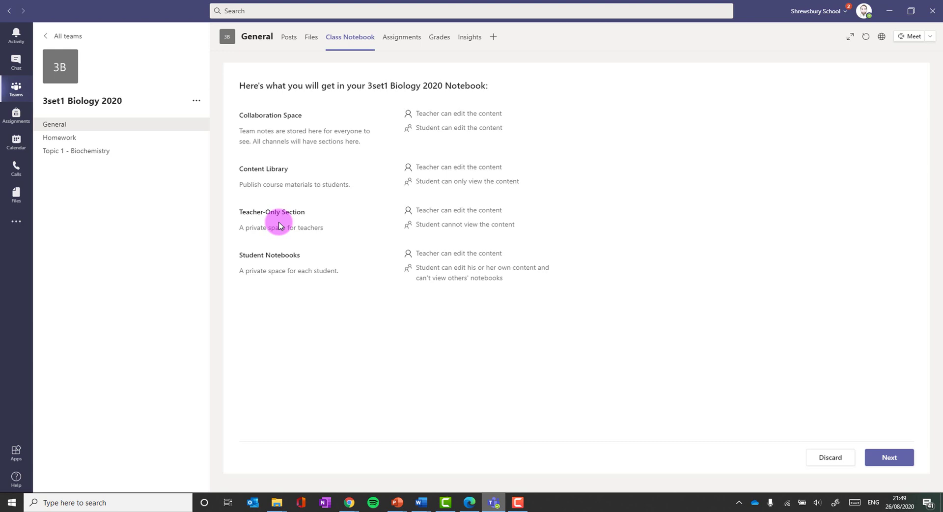
left_click(893, 456)
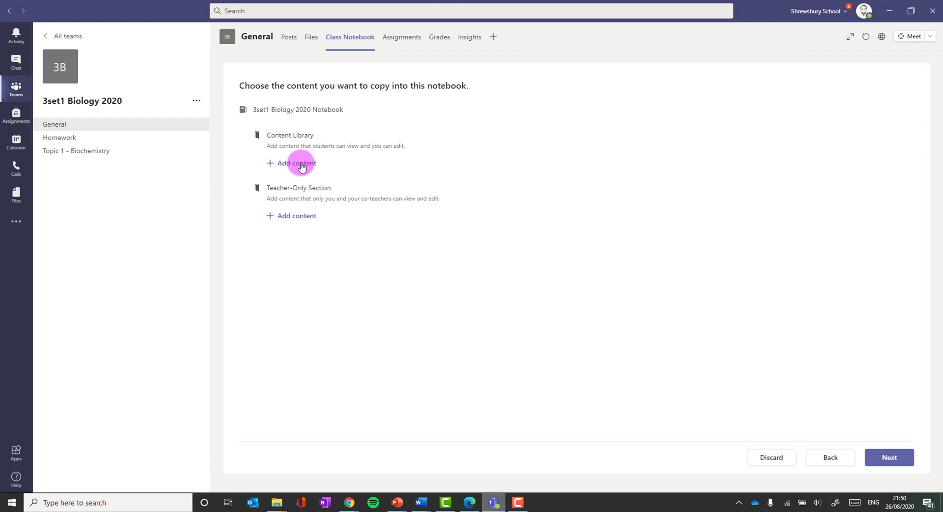
Choose the Pre-U Biology 2018-2020 notebook as the source of content for the Teacher-Only Section
left_click(298, 218)
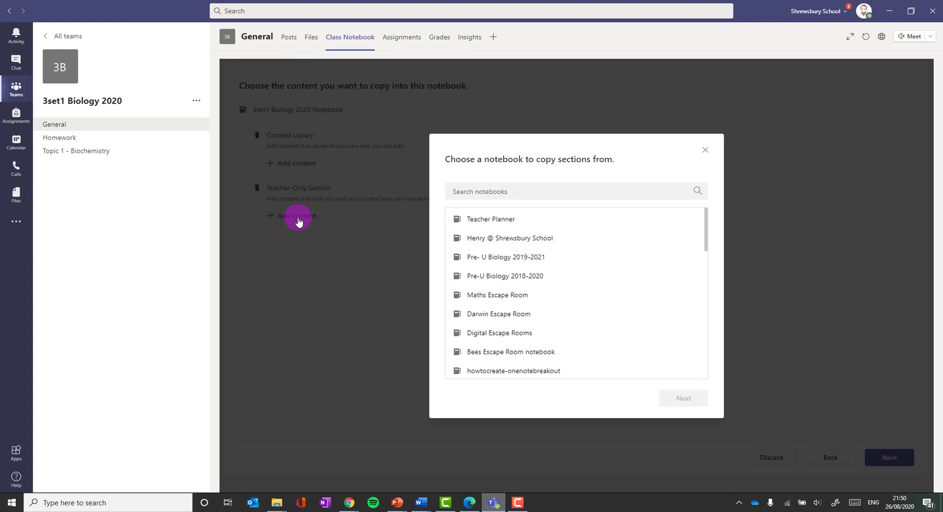
left_click(596, 333)
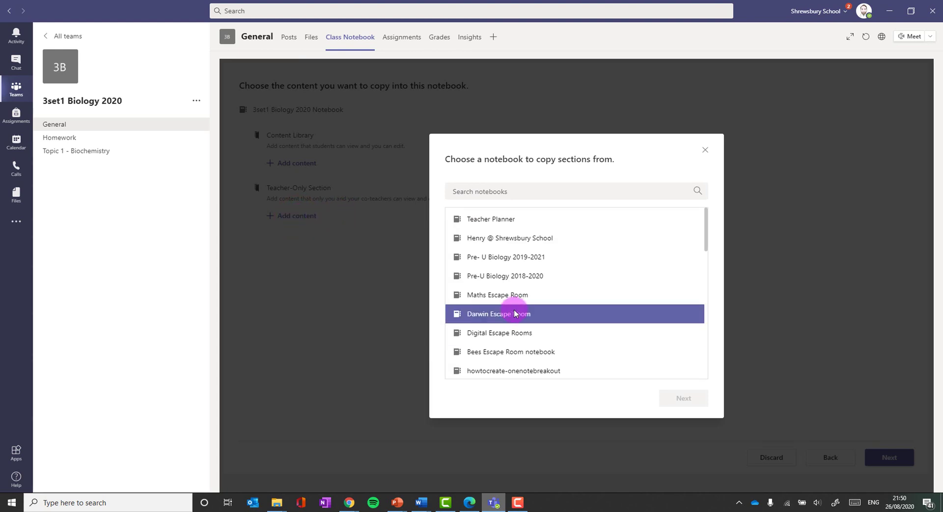
left_click(512, 279)
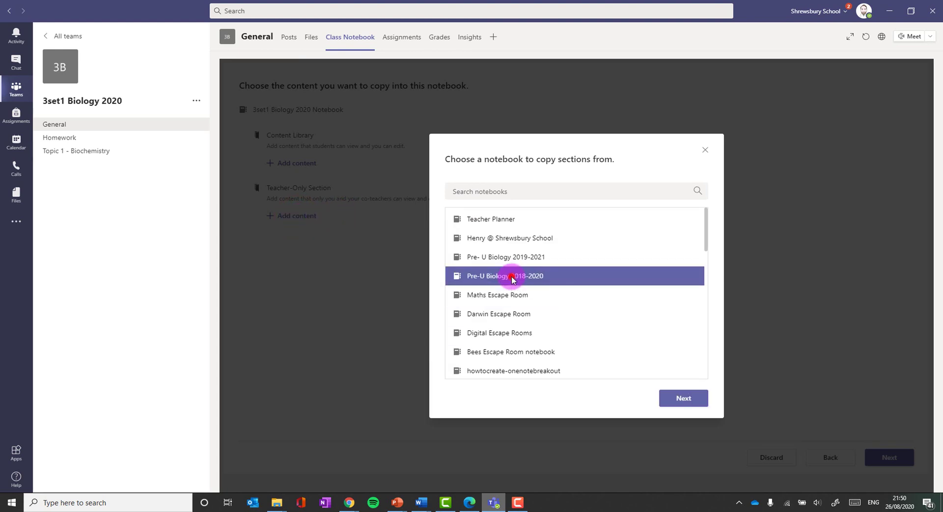
left_click(688, 398)
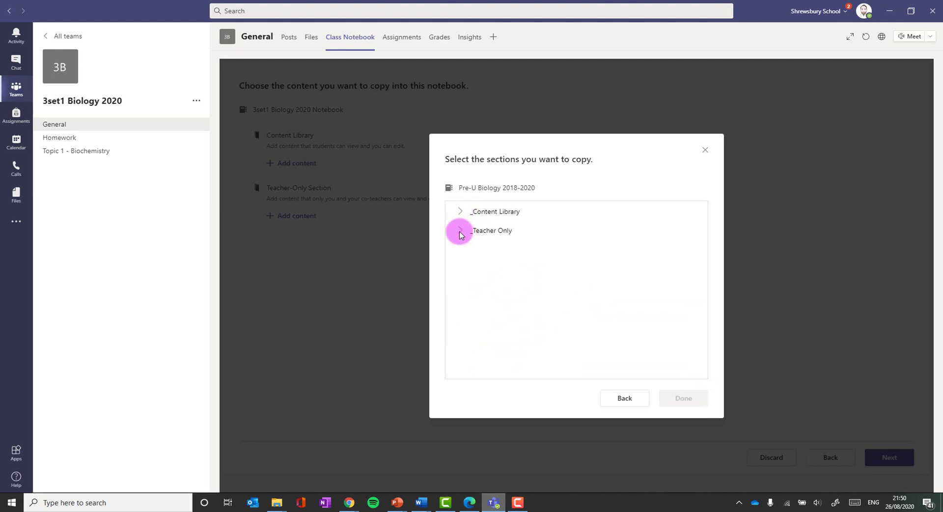
Add the _Teacher Only sections Applications of Cell Biology, Genes and Protein Synthesis, Genetic Engineering, Inheritance, Prokaryotic Cells and Respiration to the copied content
left_click(460, 230)
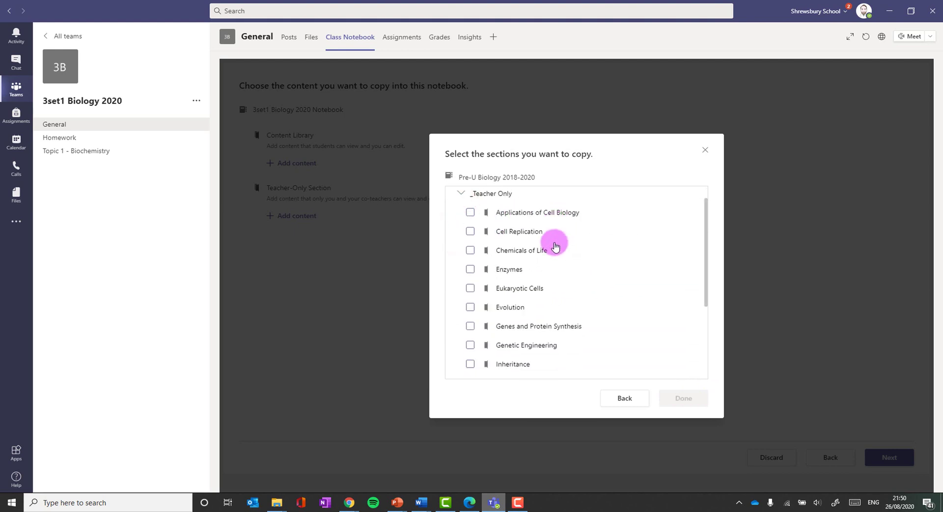
scroll(553, 241, "down", 5)
scroll(557, 244, "up", 5)
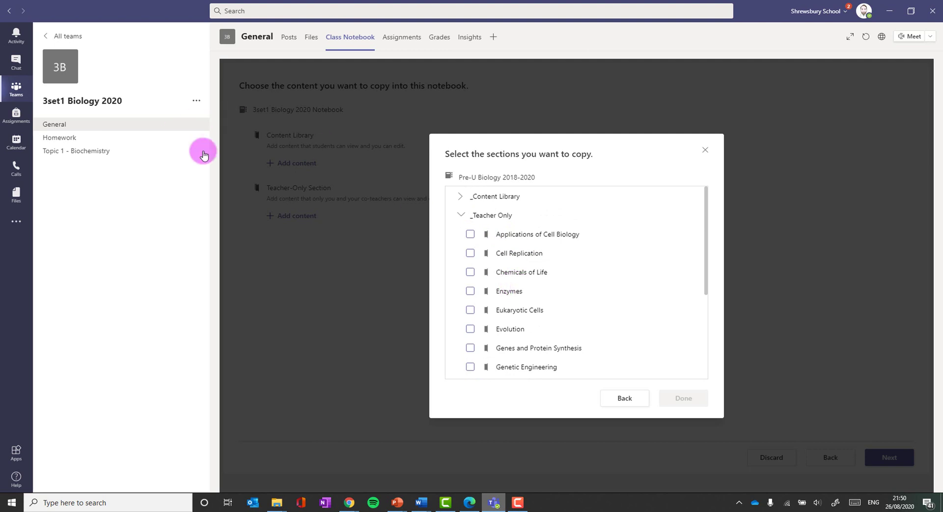
left_click(470, 234)
scroll(480, 305, "down", 1)
left_click(469, 300)
scroll(470, 295, "down", 1)
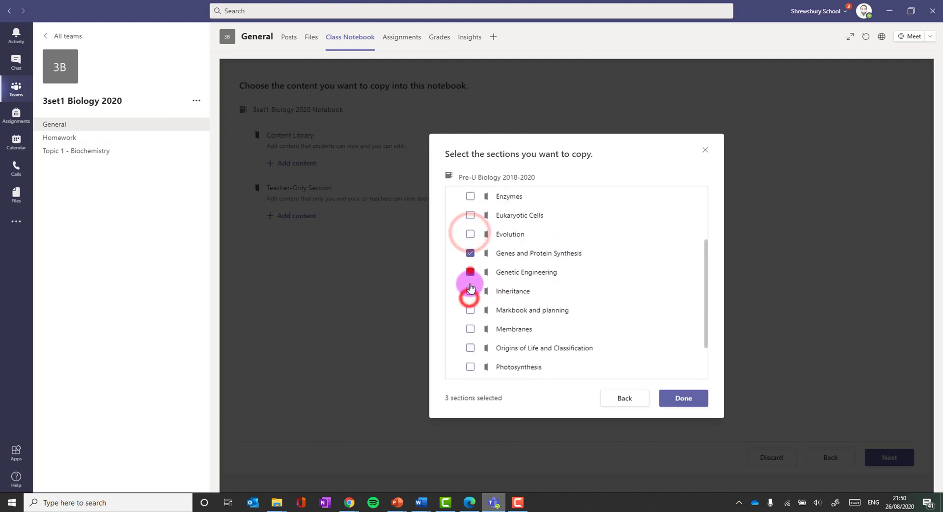
left_click(470, 267)
left_click(470, 286)
scroll(471, 351, "down", 1)
left_click(470, 331)
left_click(469, 350)
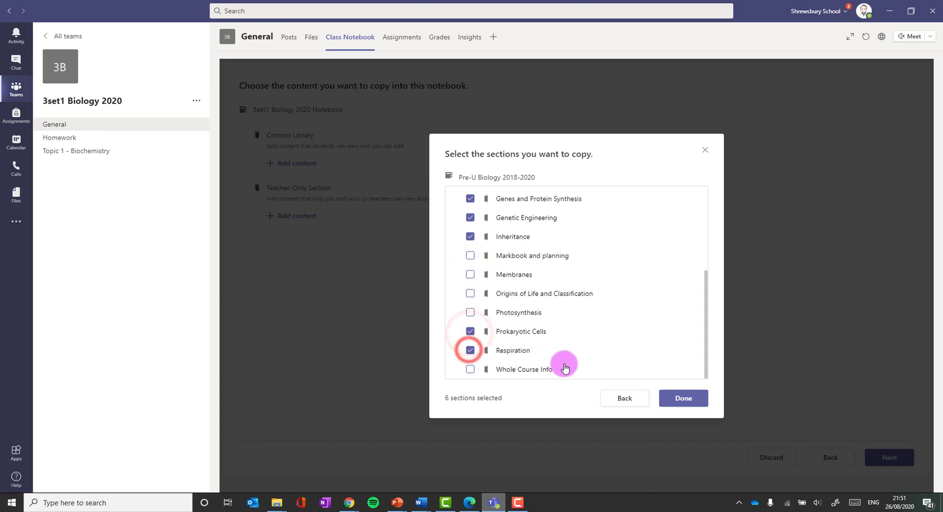
left_click(682, 396)
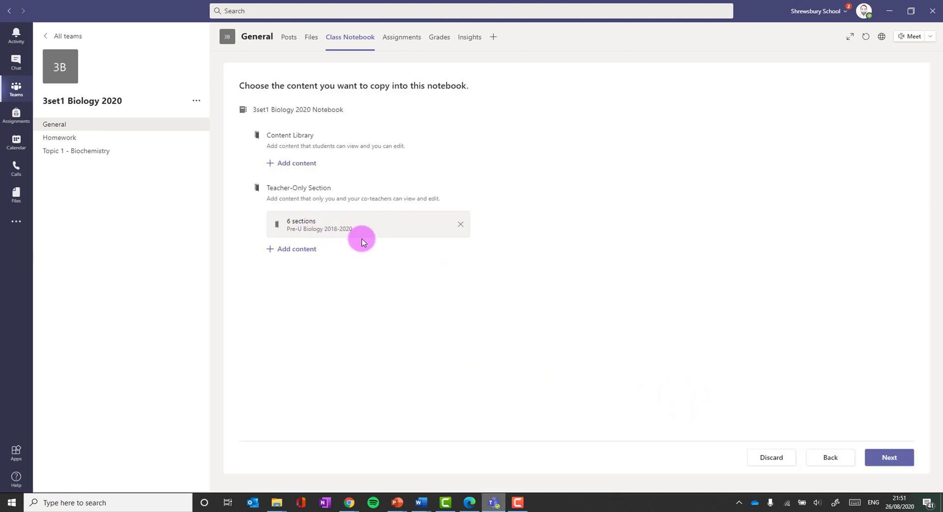
Continue to the students' private space setup and remove the suggested Handouts, Class Notes, Homework and Quizzes sections
left_click(891, 457)
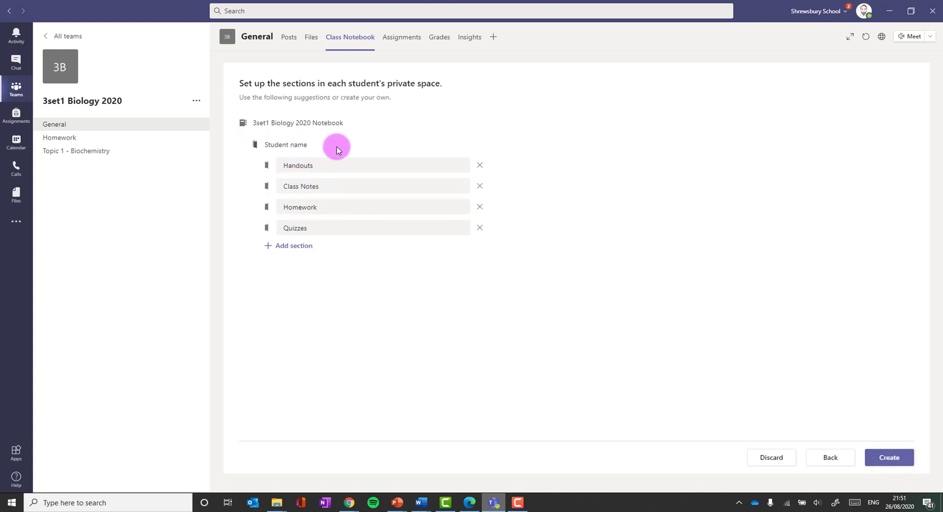
left_click(480, 165)
left_click(480, 165)
left_click(480, 165)
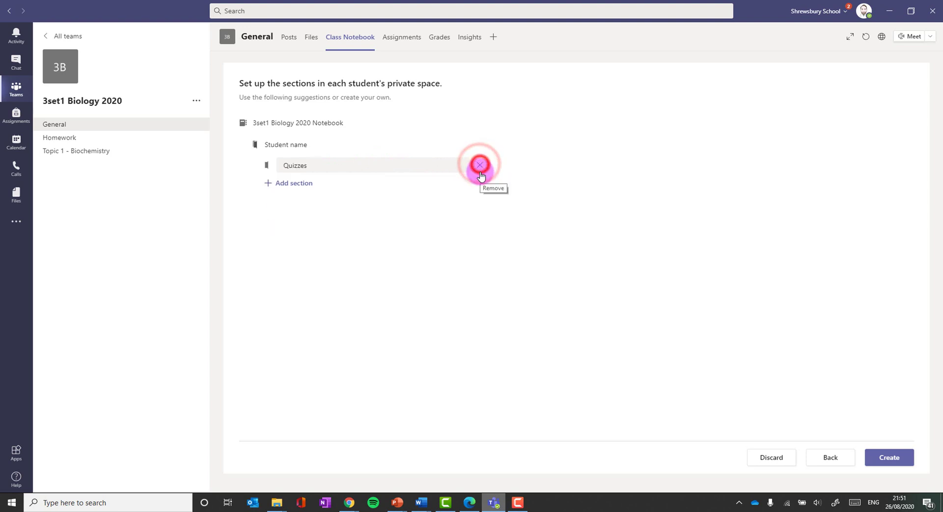
left_click(480, 165)
Add Photosynthesis and Respiration sections to each student's private space and create the class notebook
left_click(295, 162)
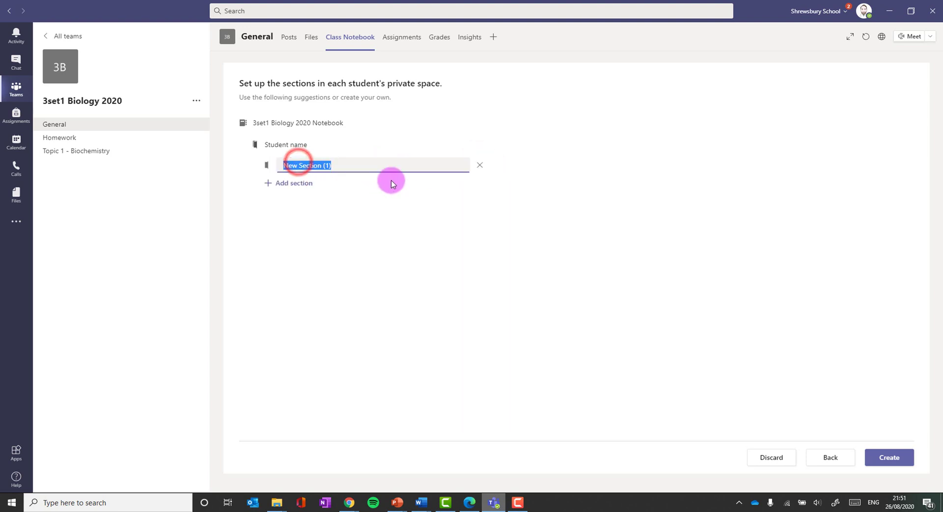
type("Photosynthesis")
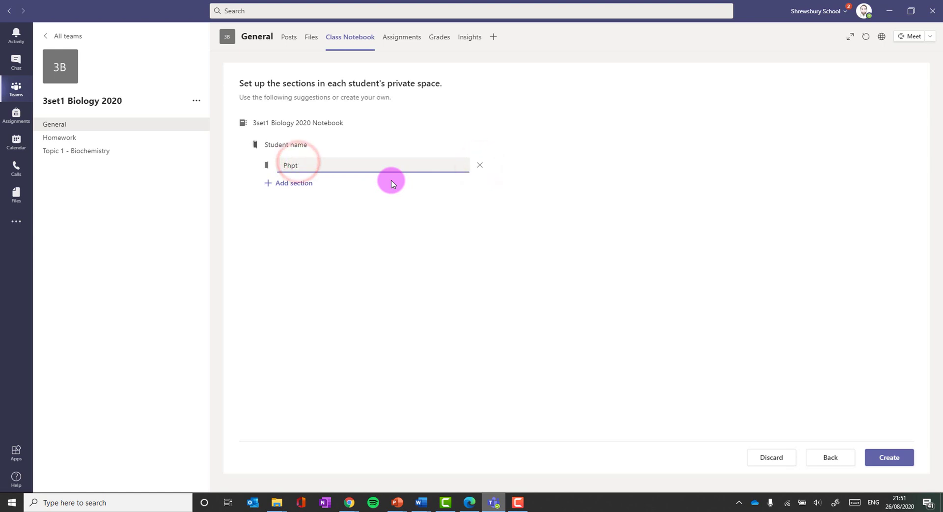
left_click(299, 183)
type("Respiration")
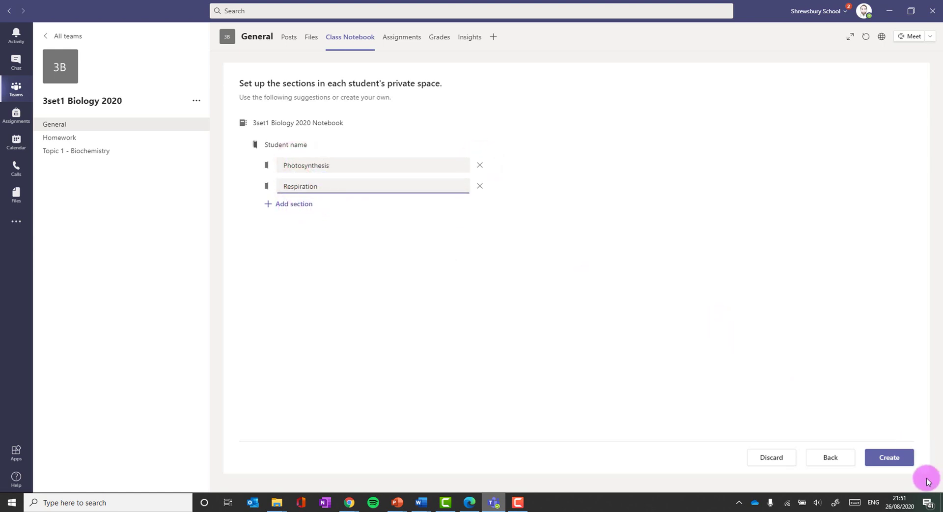
left_click(895, 459)
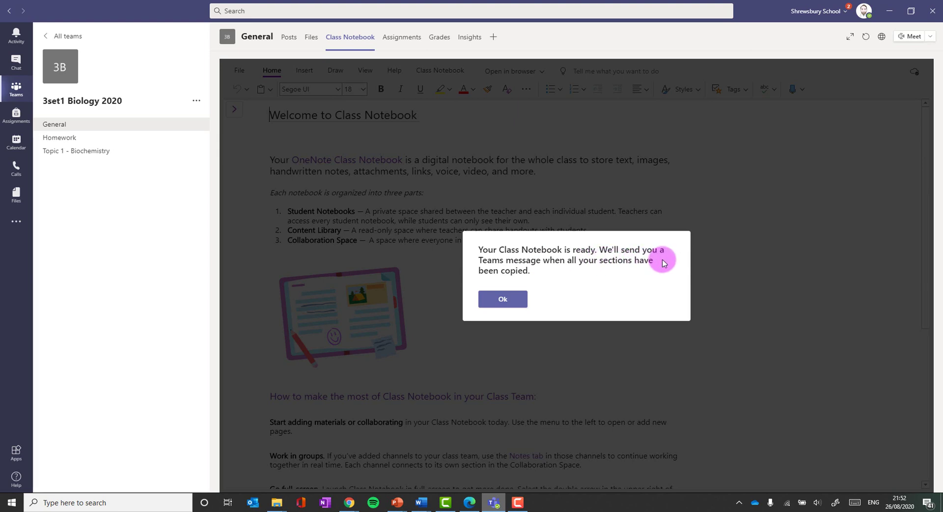
left_click(514, 298)
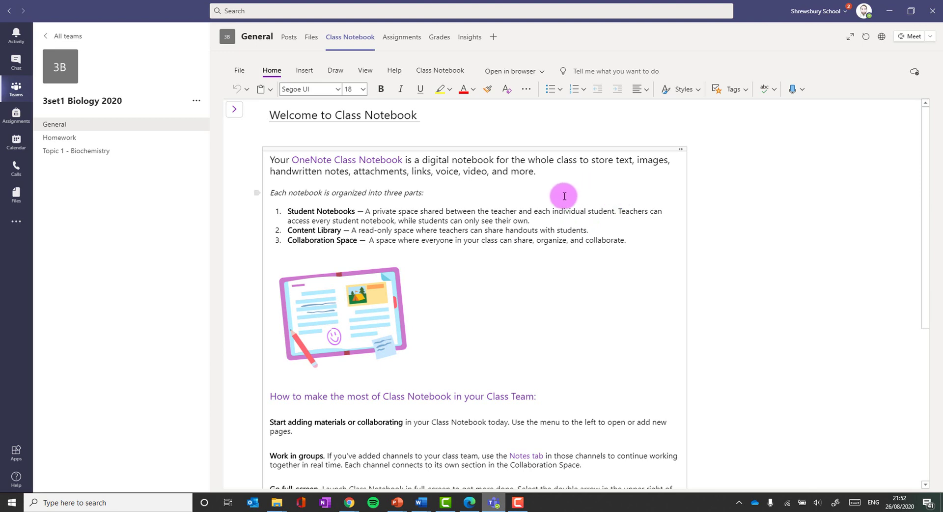
Expand the student and _Teacher Only section groups and view the copied Genes and Protein Synthesis, Genetic Engineering and Respiration sections
left_click(233, 111)
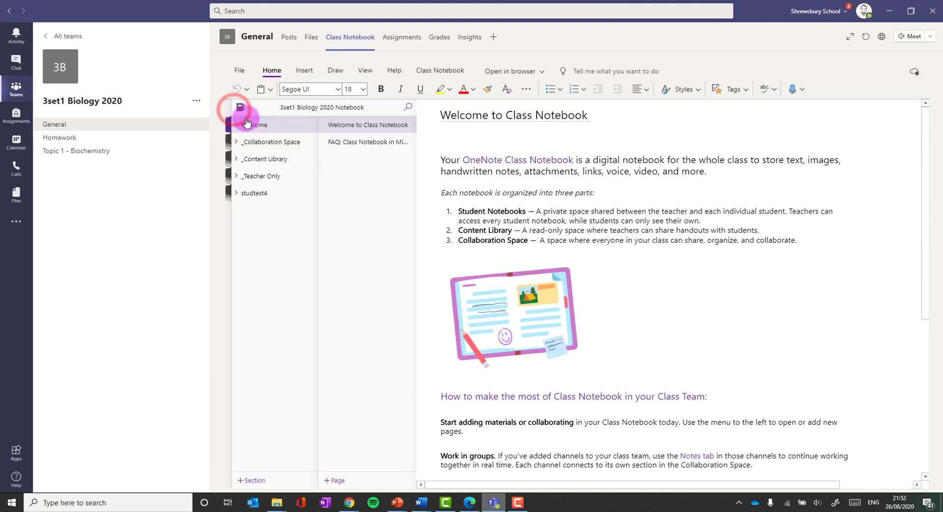
left_click(237, 194)
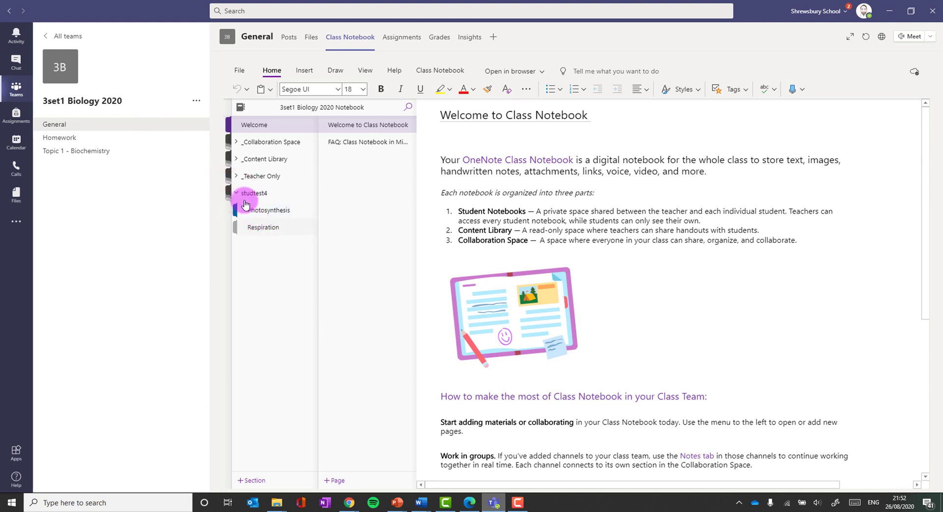
left_click(238, 177)
left_click(281, 195)
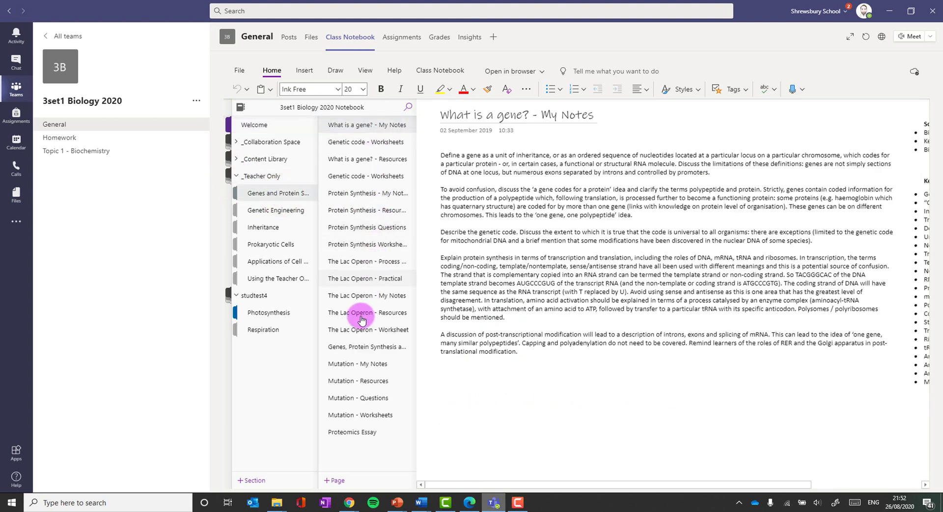
left_click(277, 212)
left_click_drag(263, 328, 270, 295)
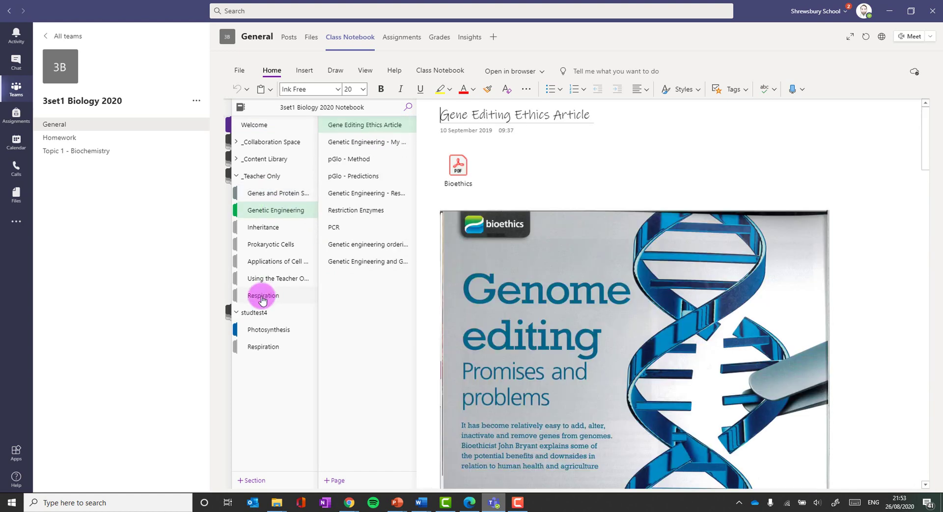
left_click(263, 298)
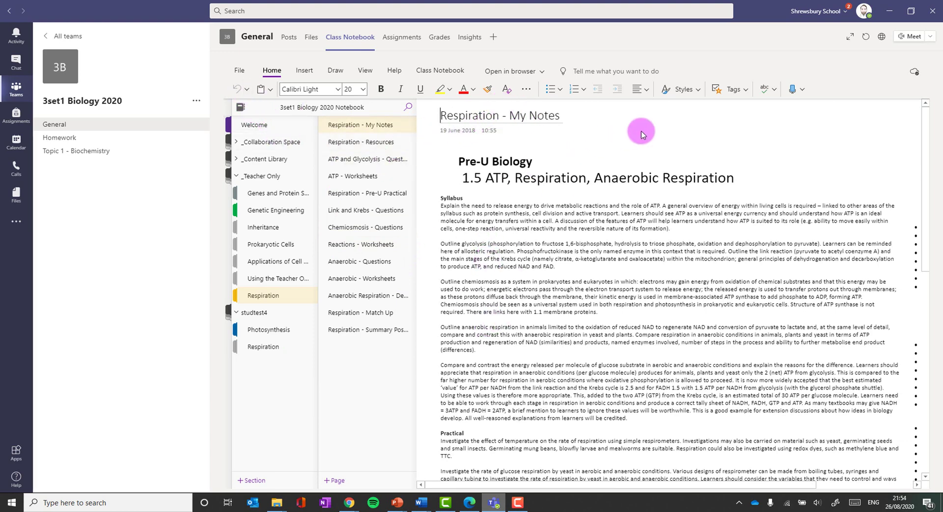
Collapse the notebook navigation, expand the Class Notebook to full size and look through the Respiration - My Notes page
left_click(241, 107)
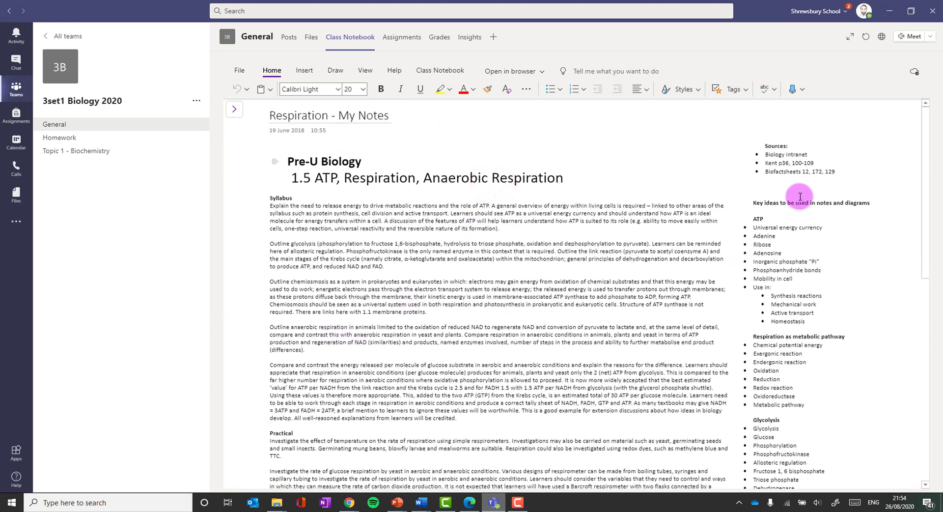
left_click(399, 259)
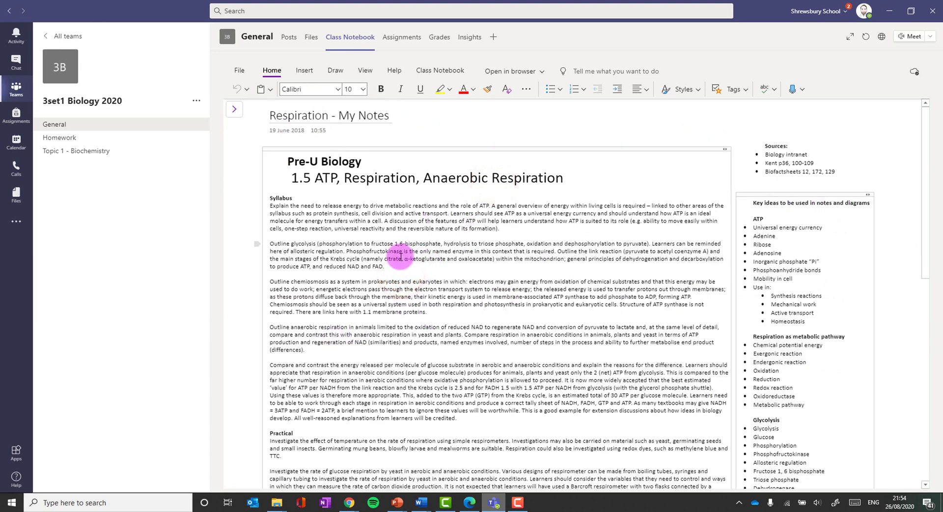
left_click(850, 38)
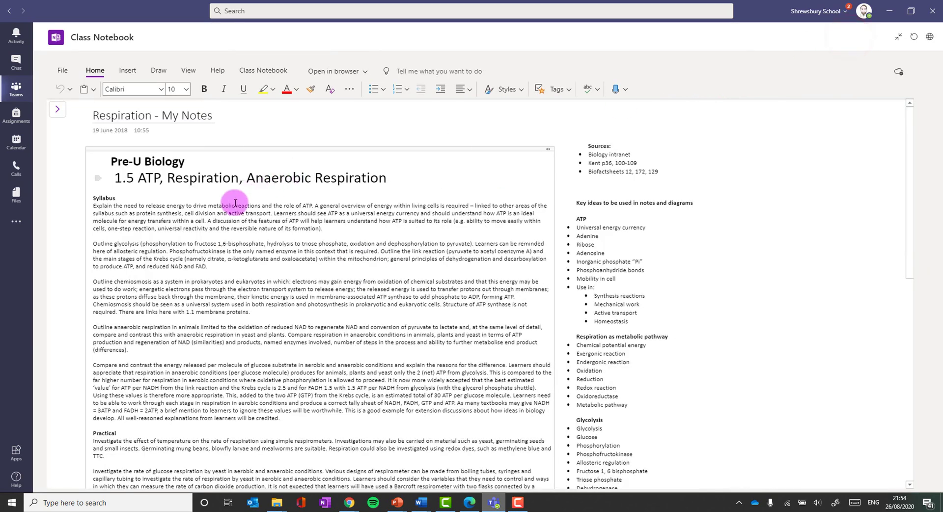
scroll(400, 211, "down", 7)
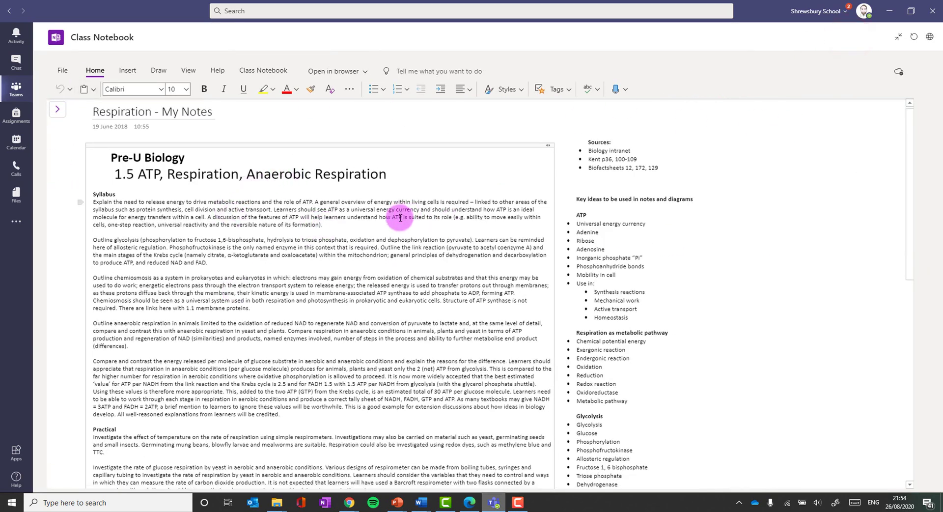
scroll(458, 221, "up", 7)
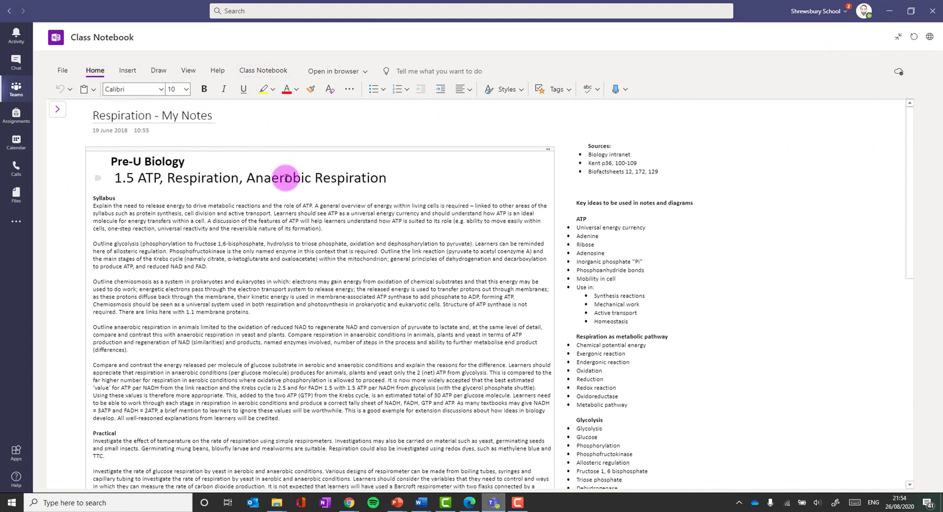
left_click(128, 73)
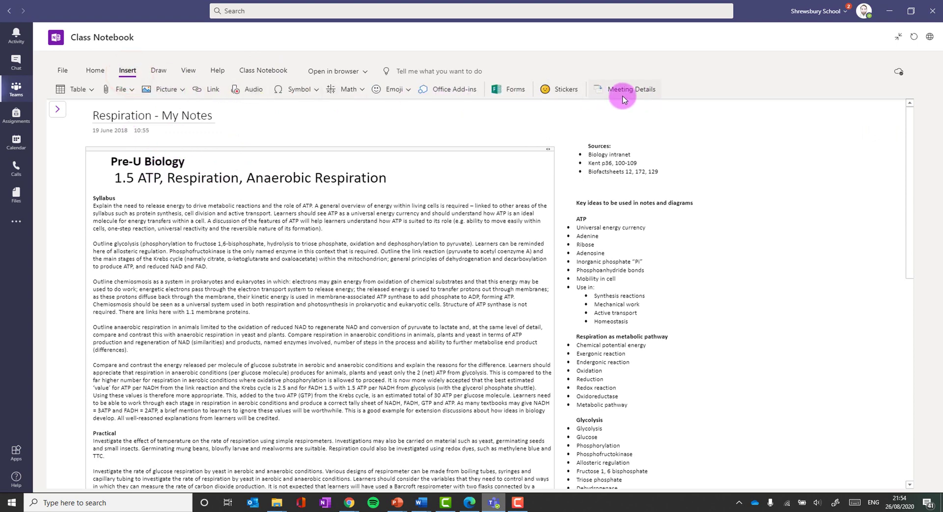
left_click(166, 69)
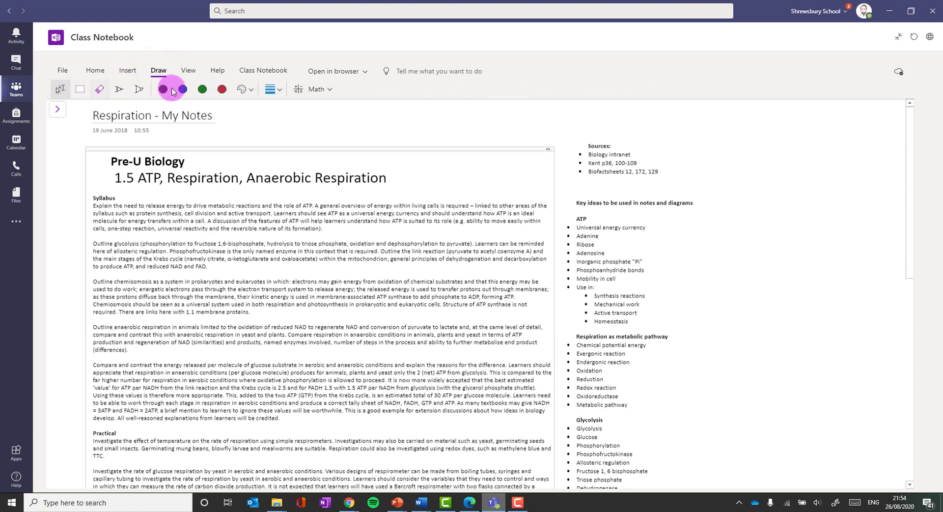
Open the class notebook in the OneNote desktop app
left_click(357, 73)
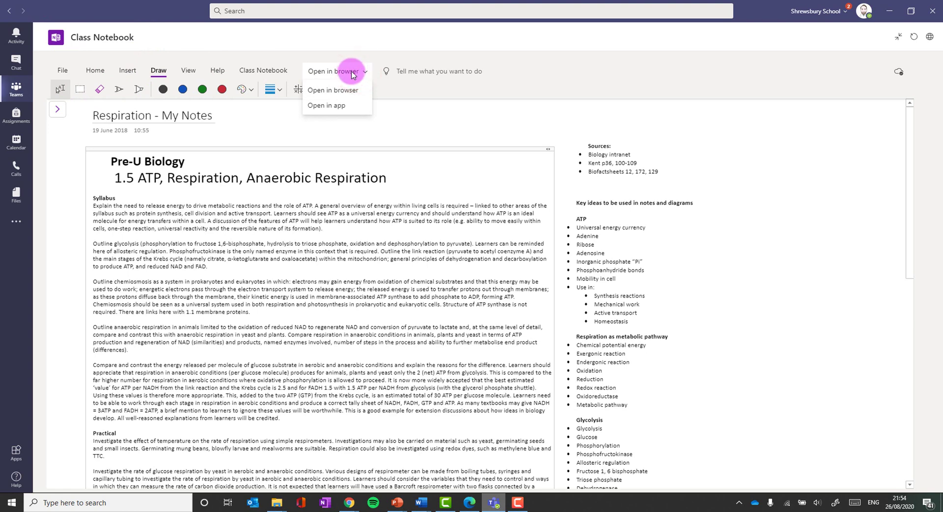
left_click(330, 105)
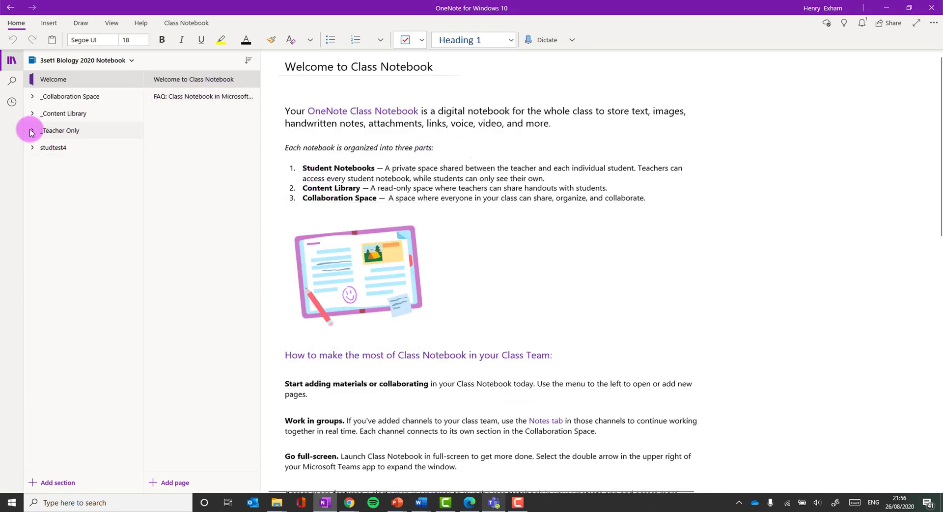
Add a page titled "Tests" to the Using the Collaboration Space section and enter the text "Kjbqwfjbq;wdbvk;nq rvd" in its body
left_click(39, 96)
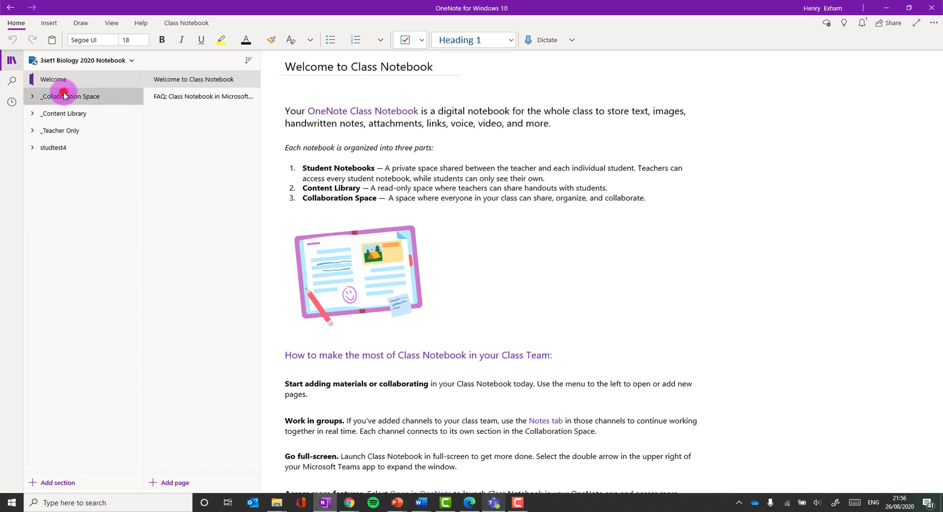
left_click(79, 117)
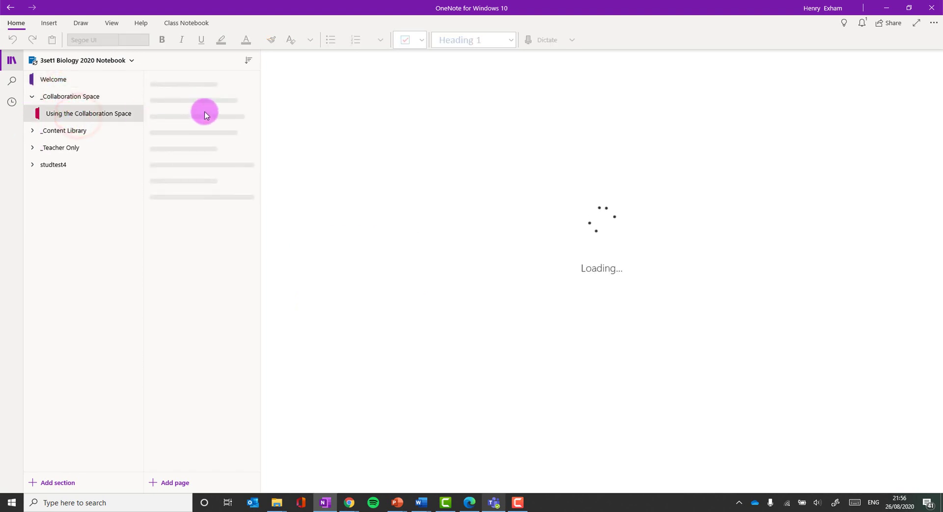
left_click(173, 481)
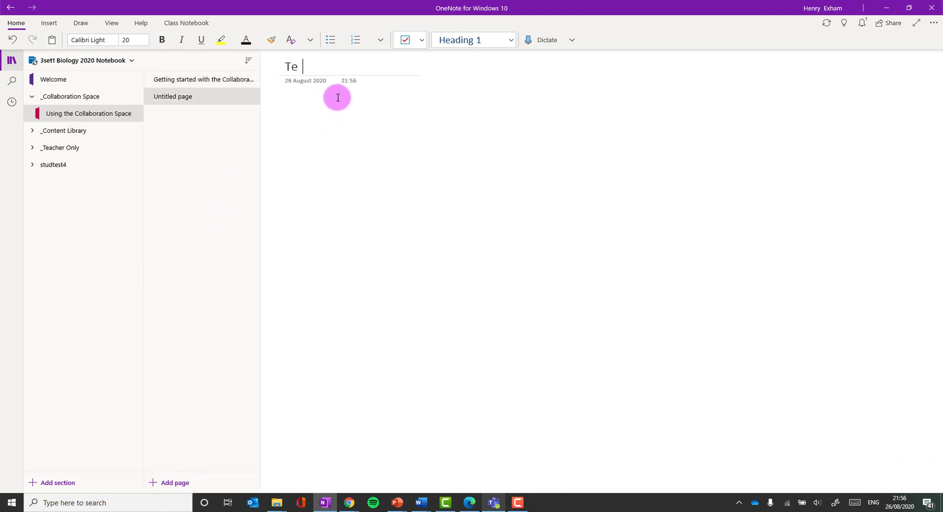
left_click(333, 171)
type("kjbqwf")
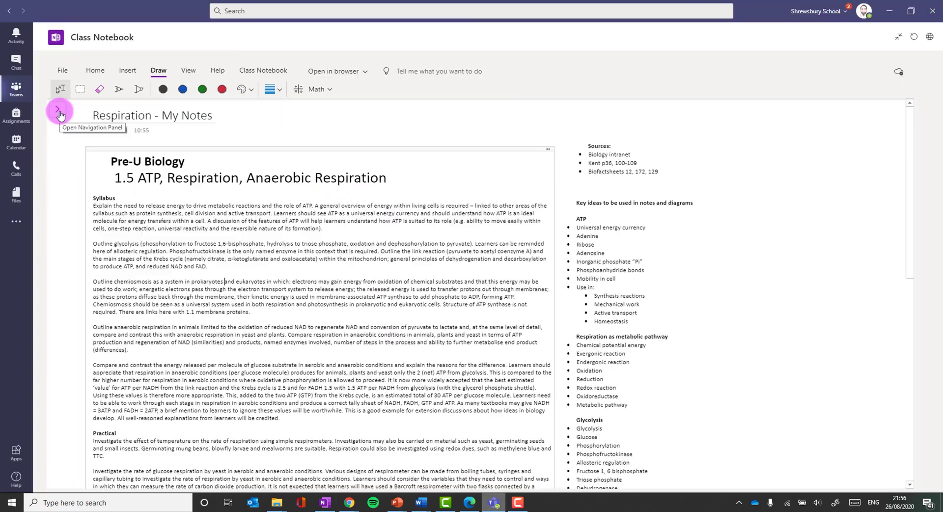
Switch to Teams, reopen the notebook navigation and view the Tests page in the Using the Collaboration Space section
left_click(59, 113)
left_click(110, 142)
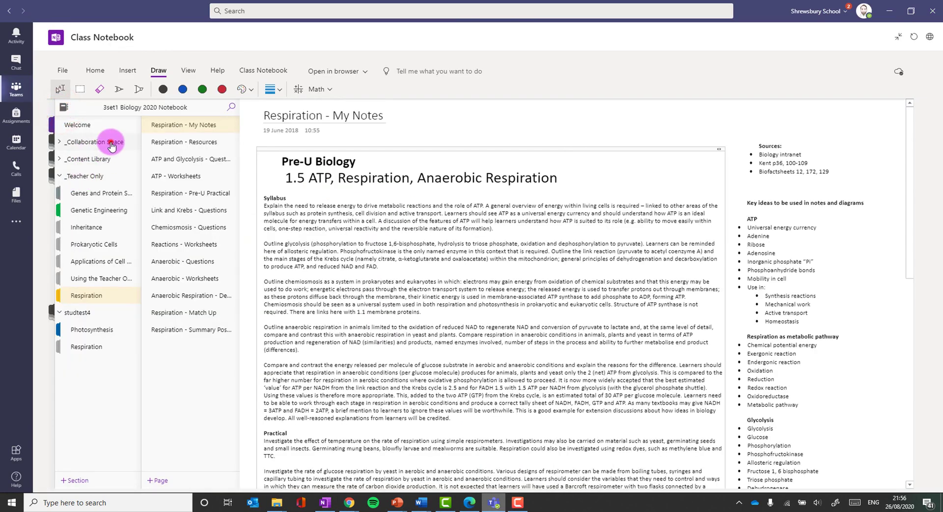
left_click(110, 159)
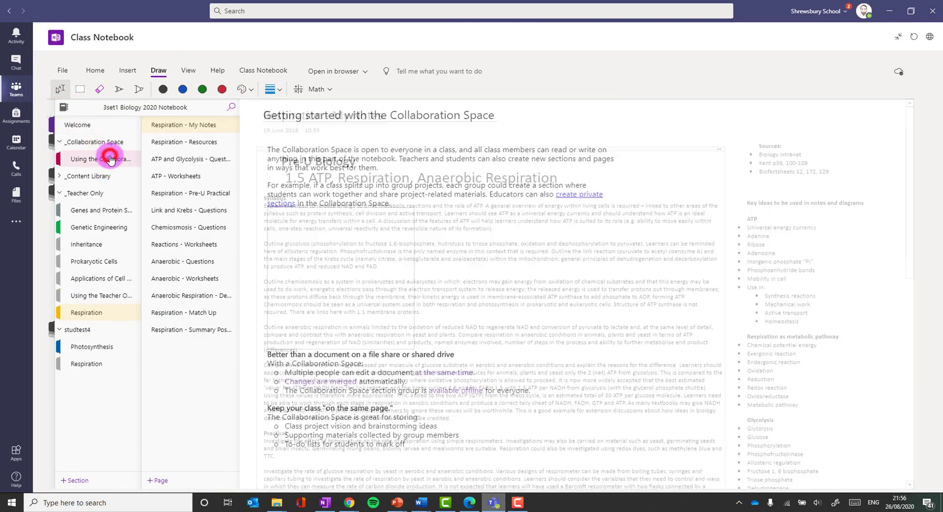
left_click(173, 141)
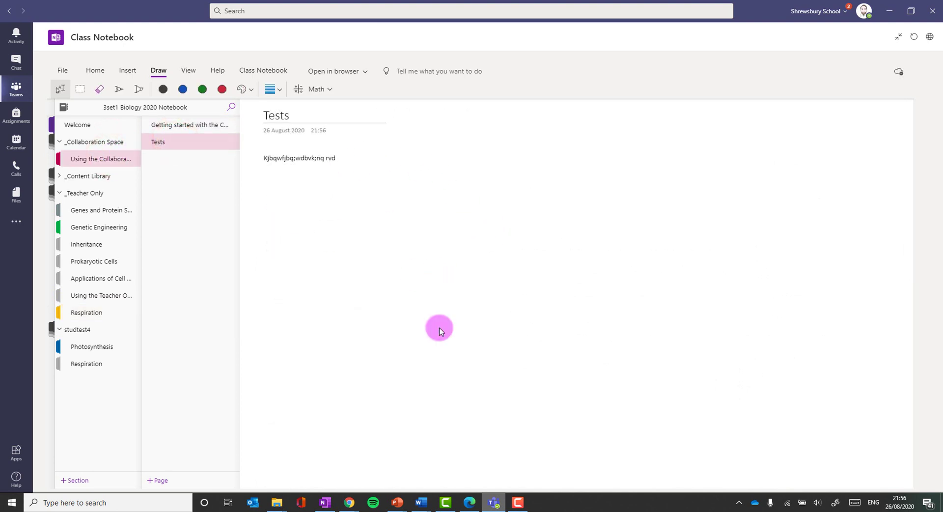
Switch between OneNote and Teams to compare the Tests page in both apps
left_click(325, 501)
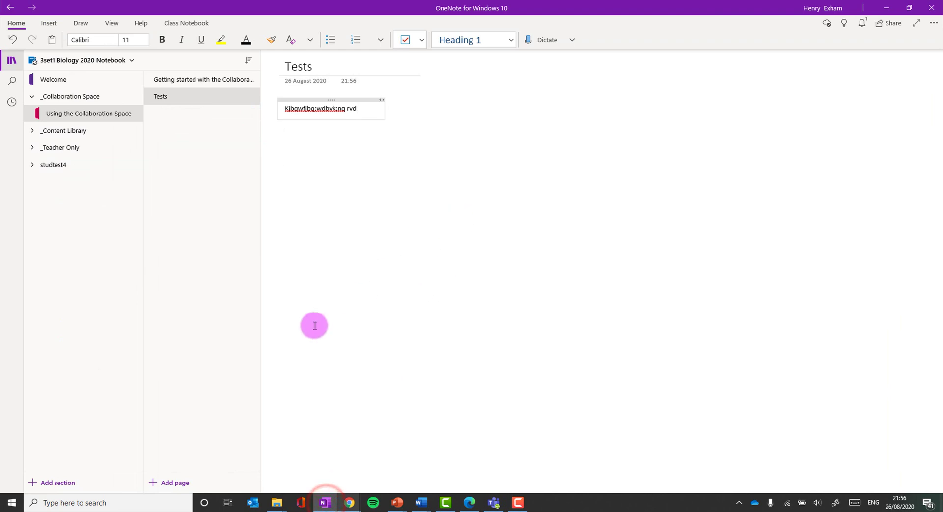
left_click(493, 501)
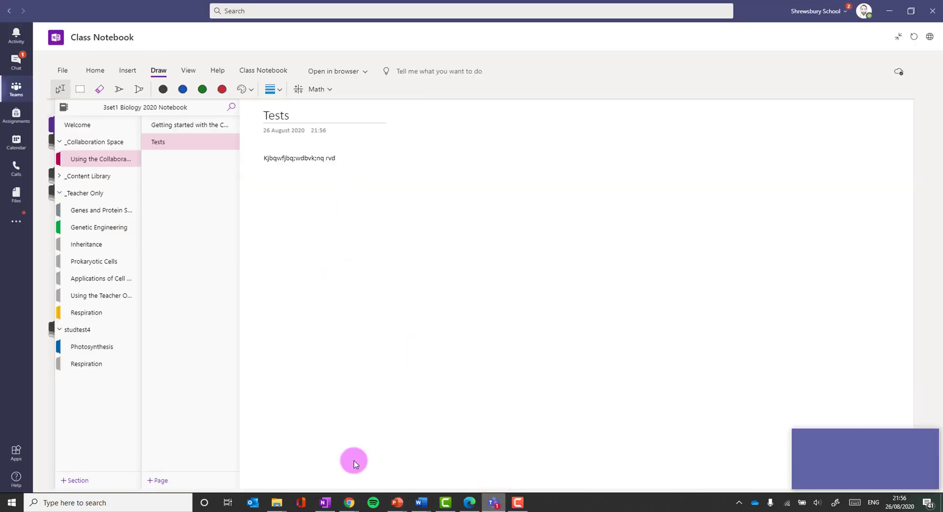
left_click(324, 500)
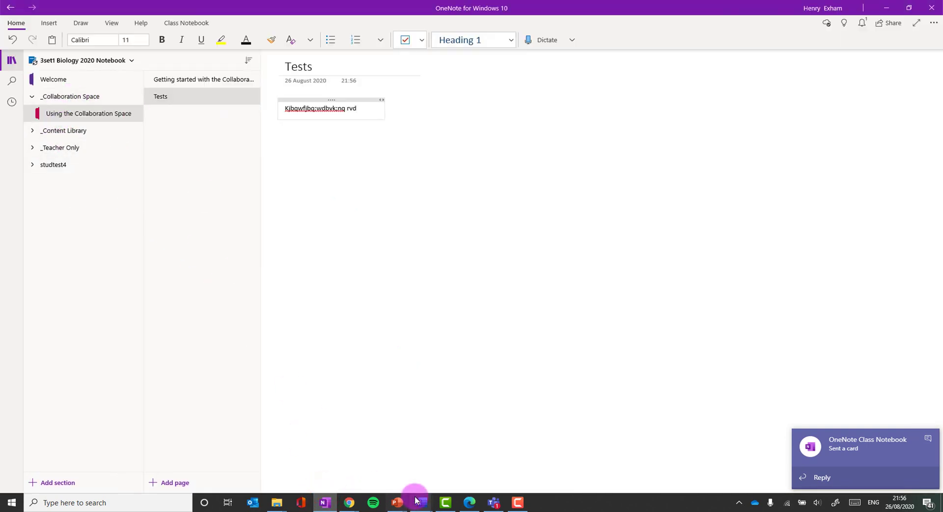
left_click(493, 501)
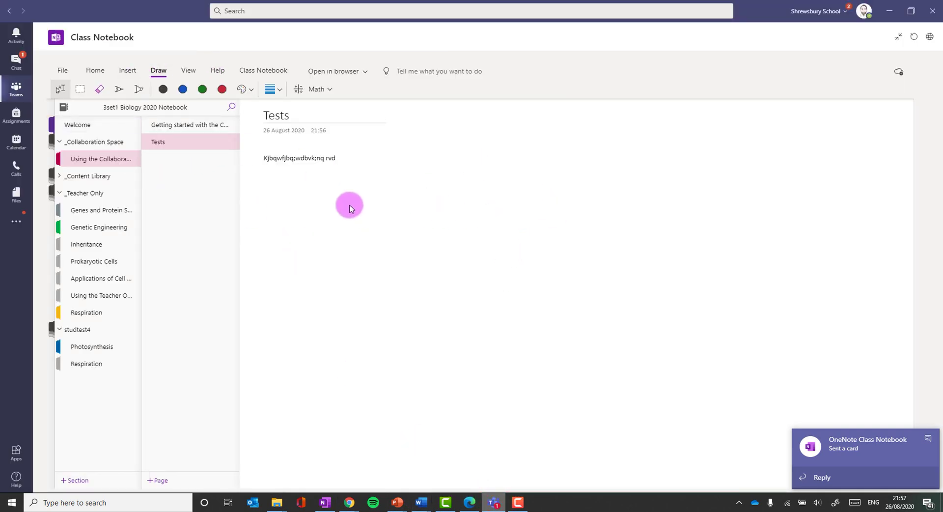
Display the Class Notebook tools and view the Prokaryotic Cells section of _Teacher Only
left_click(263, 70)
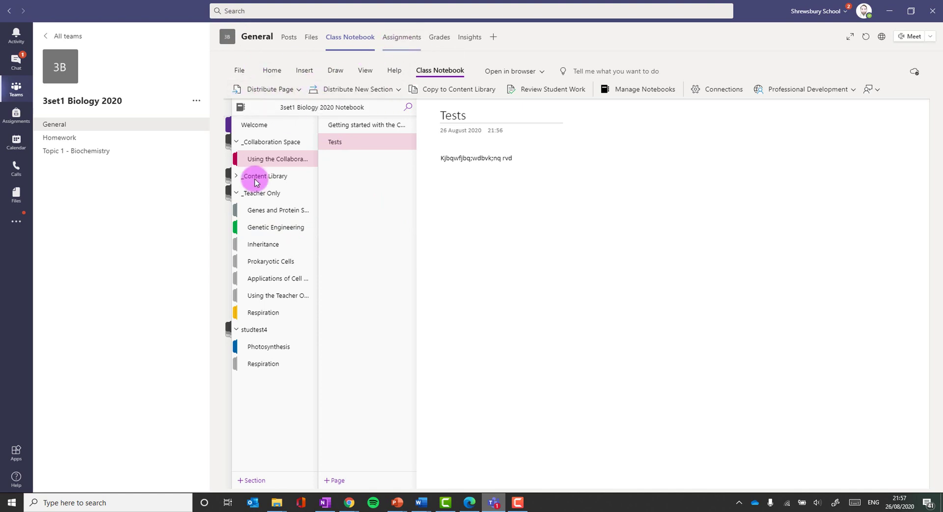
left_click(289, 262)
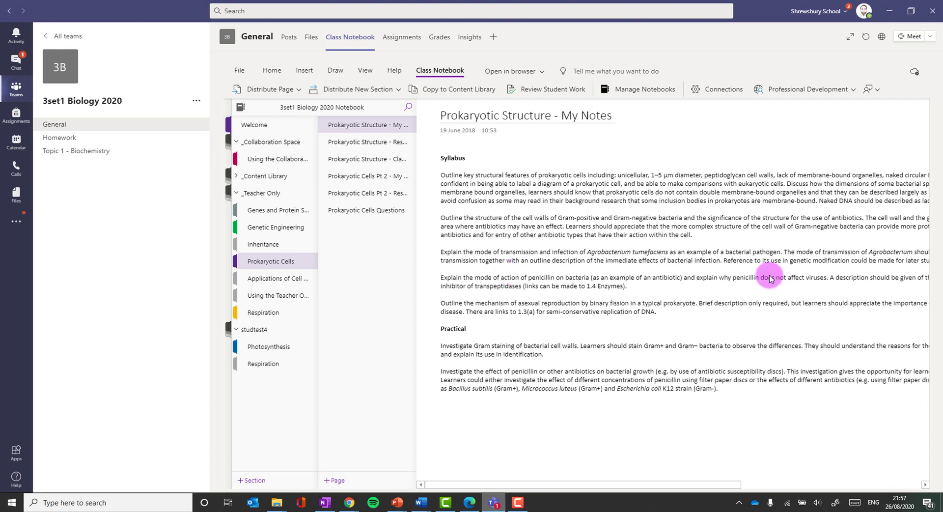
View the General channel's files and posts, and return to its Class Notebook
left_click(310, 37)
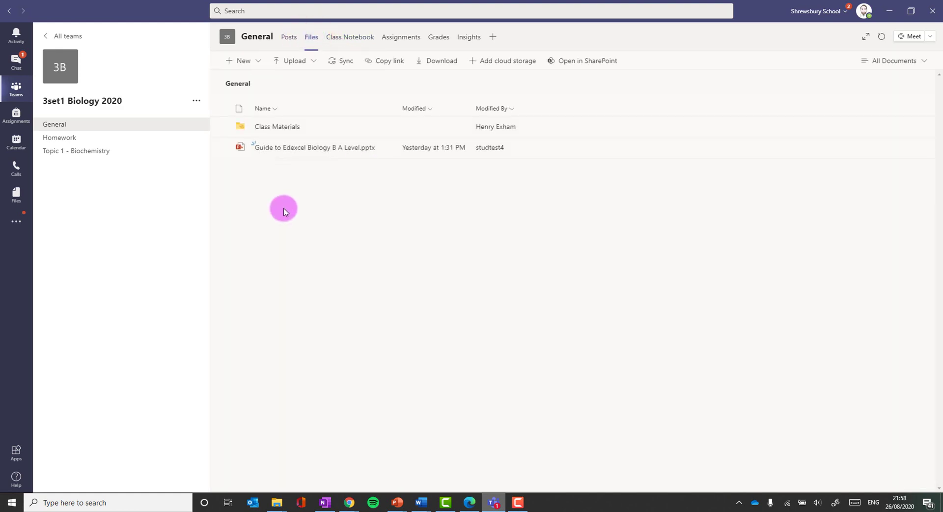
left_click(290, 38)
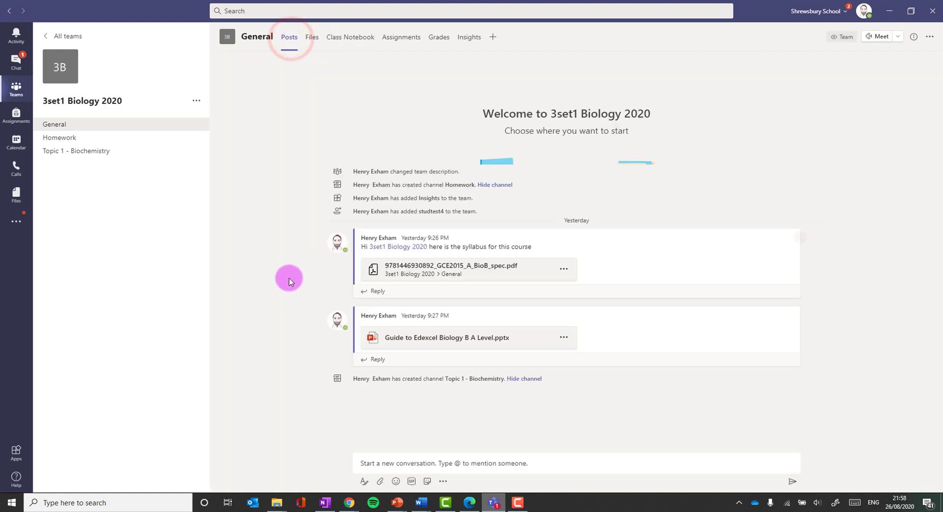
left_click(360, 37)
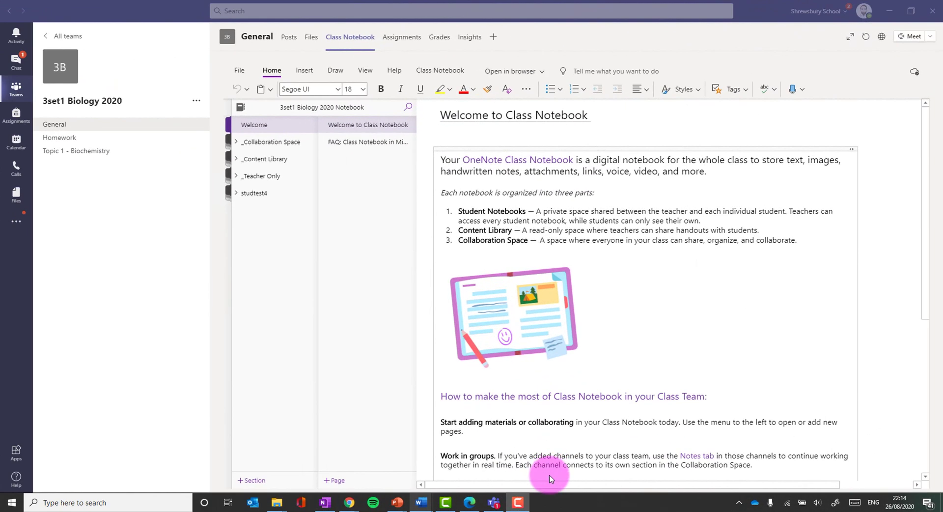
Switch to the student's Teams session in the browser, open the 3set1 Biology 2020 Class Notebook and expand its navigation
left_click(469, 501)
left_click(81, 216)
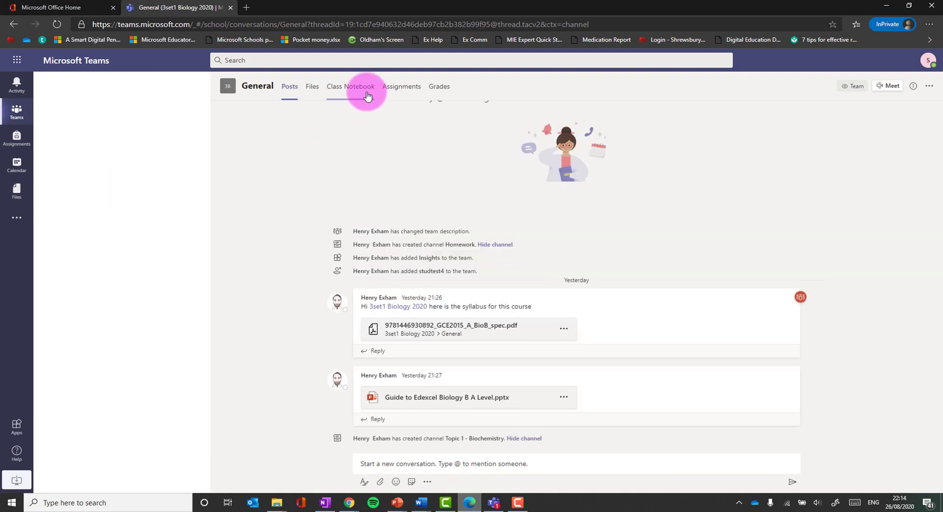
left_click(349, 98)
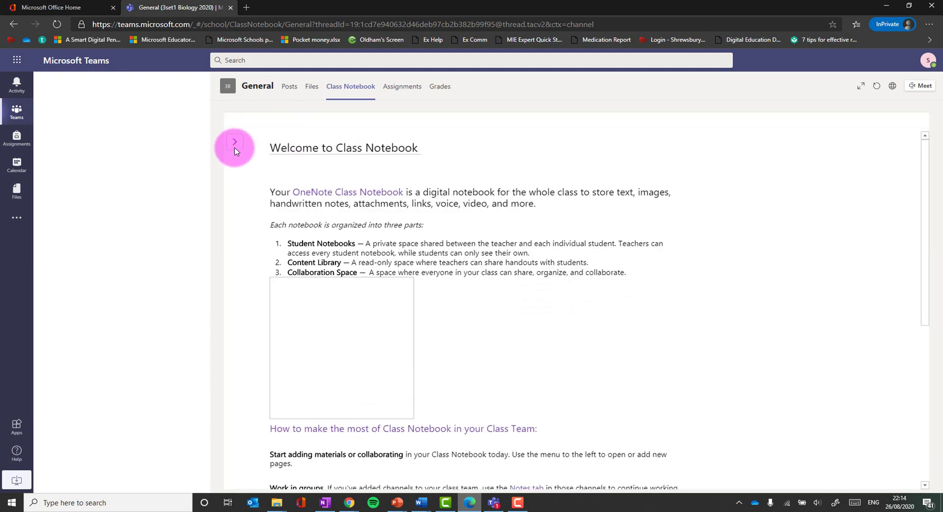
left_click(235, 147)
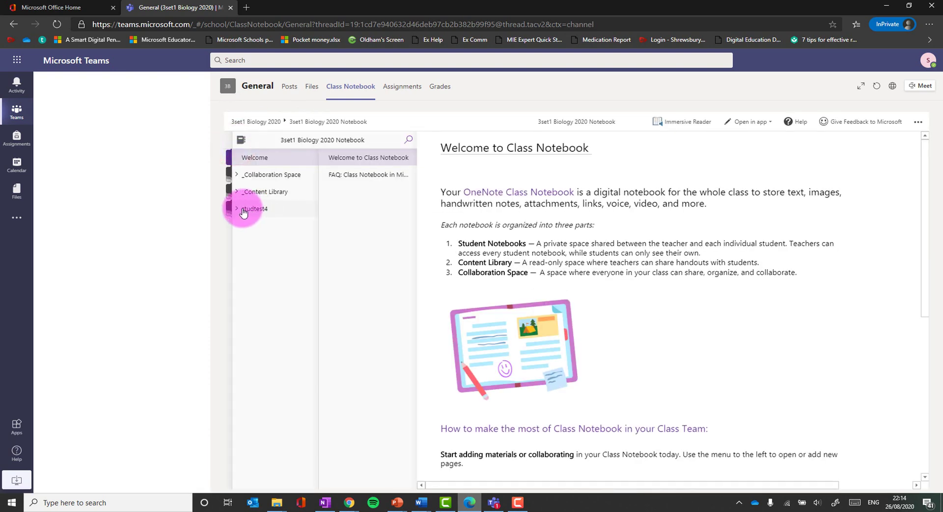
View the Tests page in the Collaboration Space as the student and check the options for opening the notebook in the browser or app
left_click(245, 176)
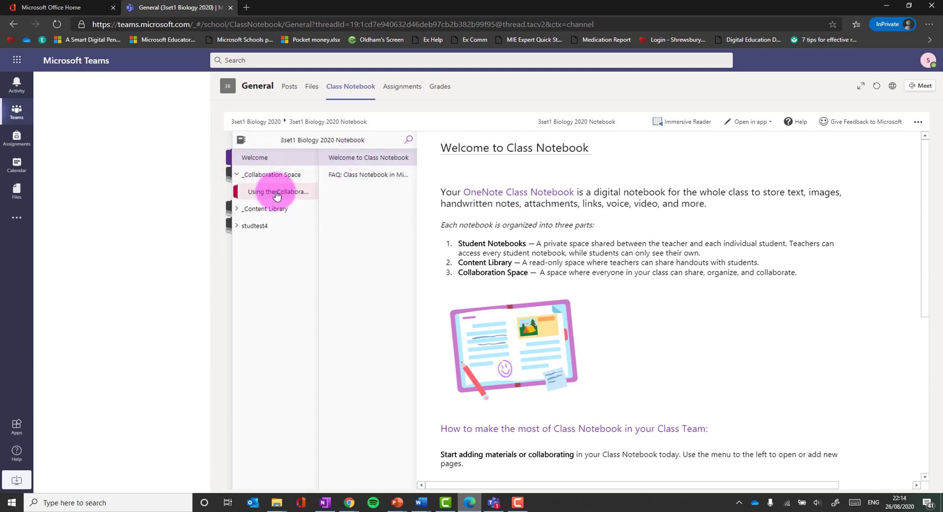
left_click(277, 195)
left_click(348, 196)
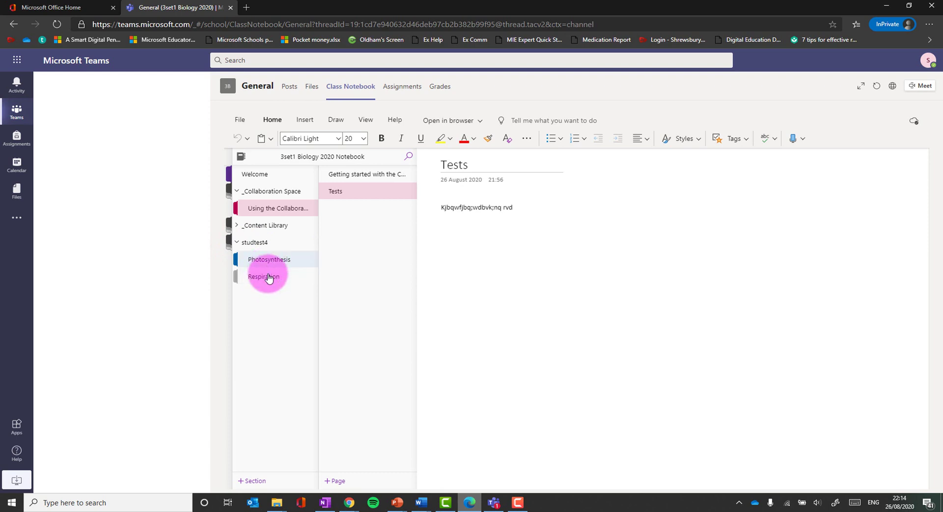
left_click(463, 122)
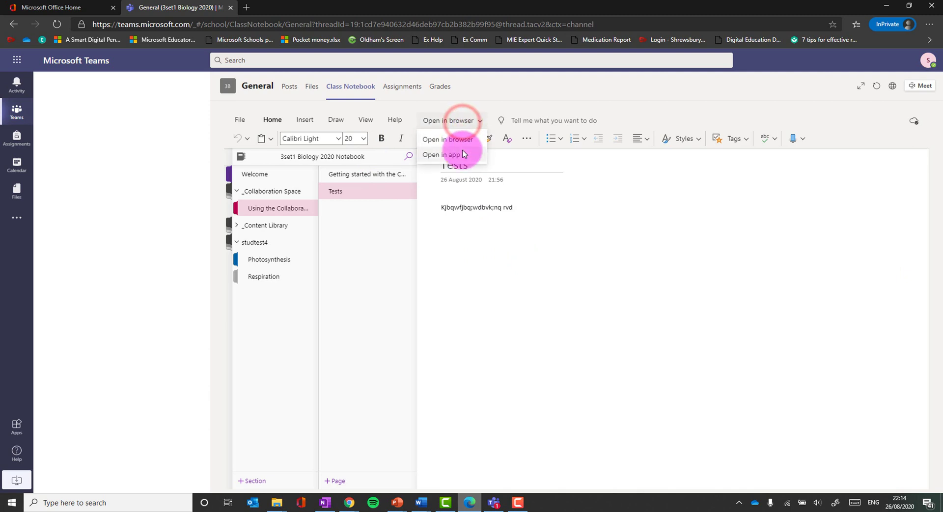
left_click(608, 228)
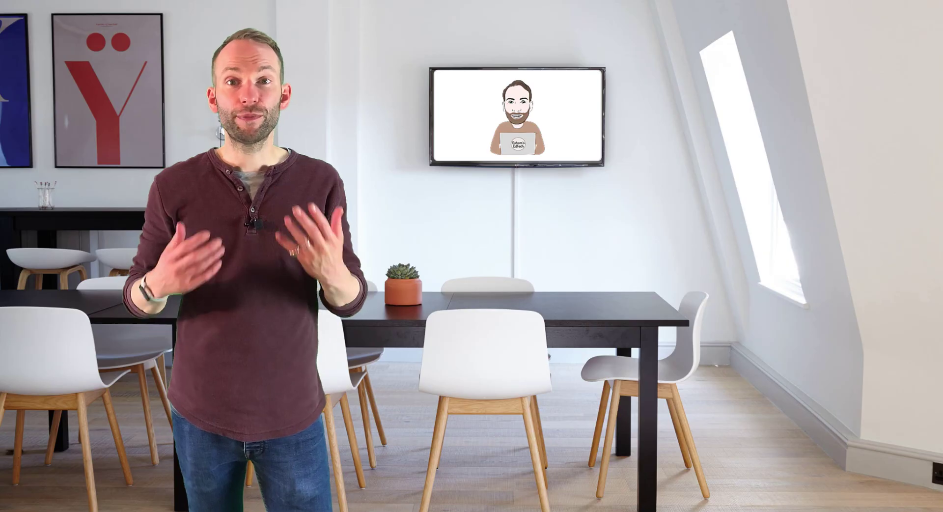